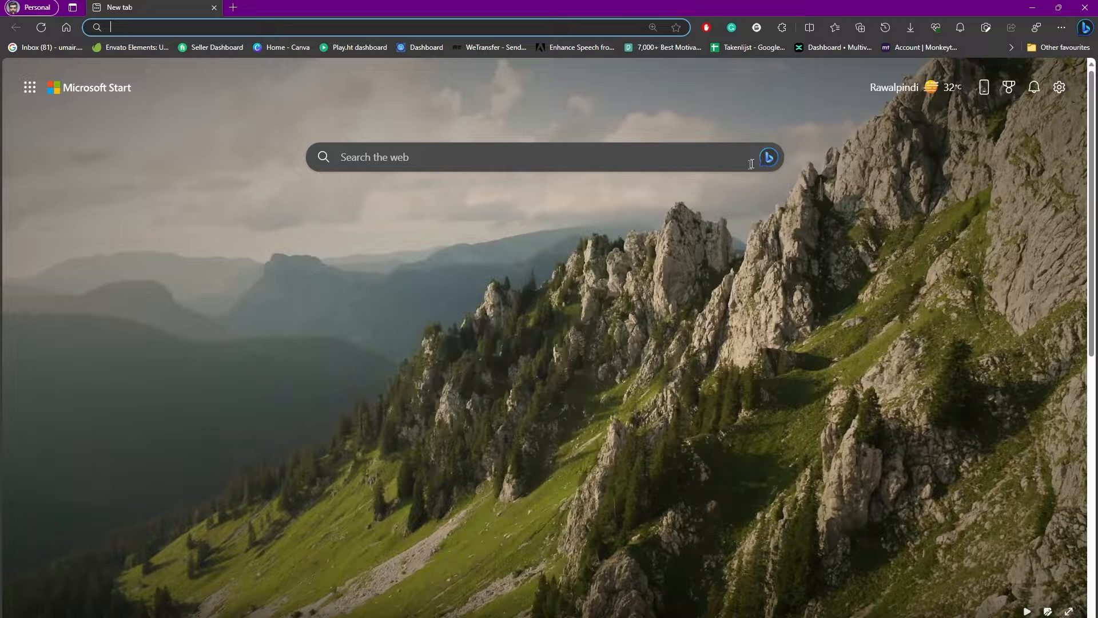
# Bring up Edge's recent History panel and start clearing browsing data.
pyautogui.click(884, 24)
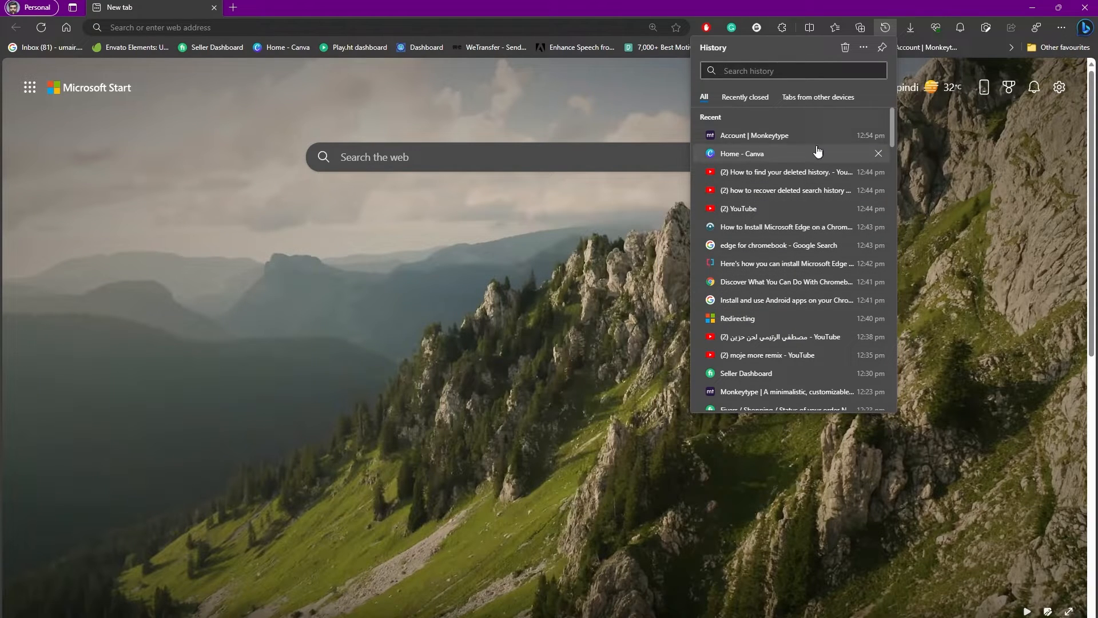
pyautogui.click(846, 48)
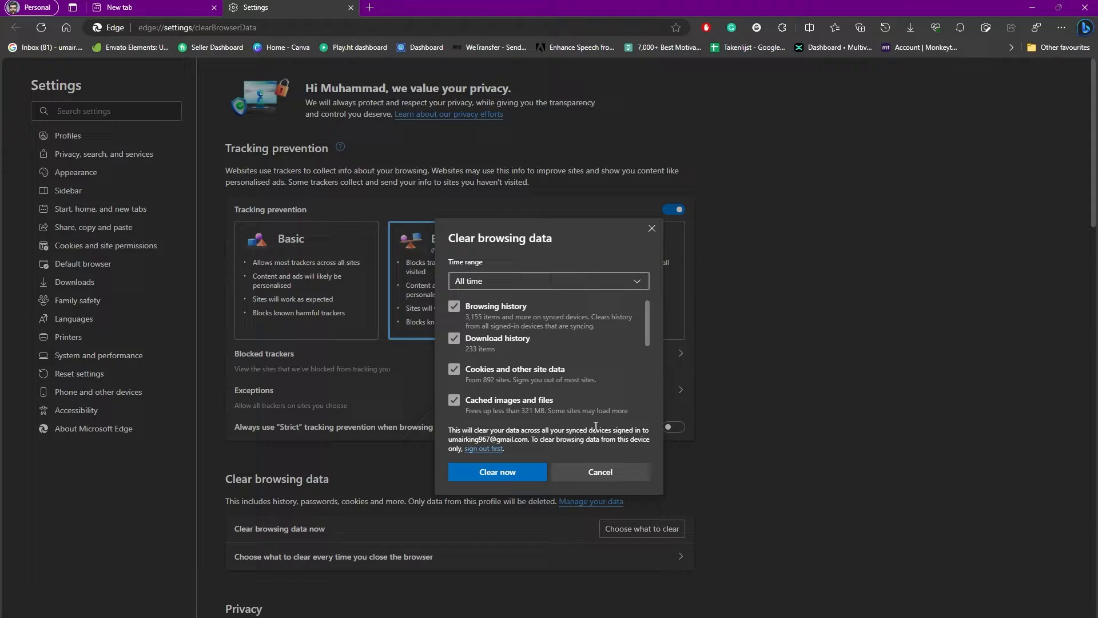
# Dismiss the Clear browsing data dialog and tidy up the Settings and new tabs.
pyautogui.click(610, 472)
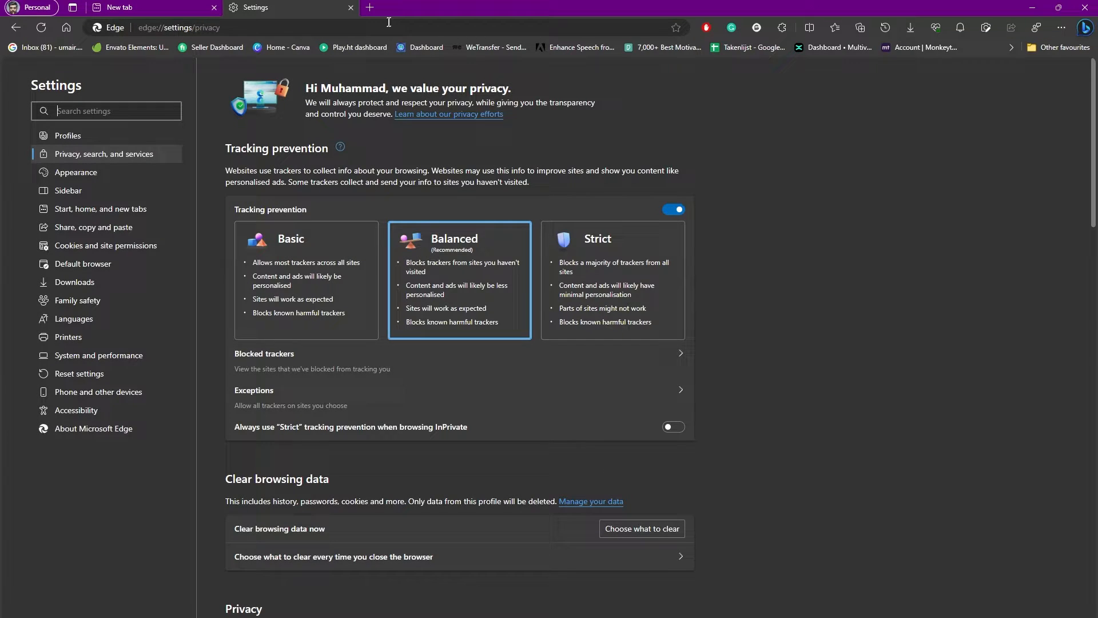
pyautogui.click(370, 7)
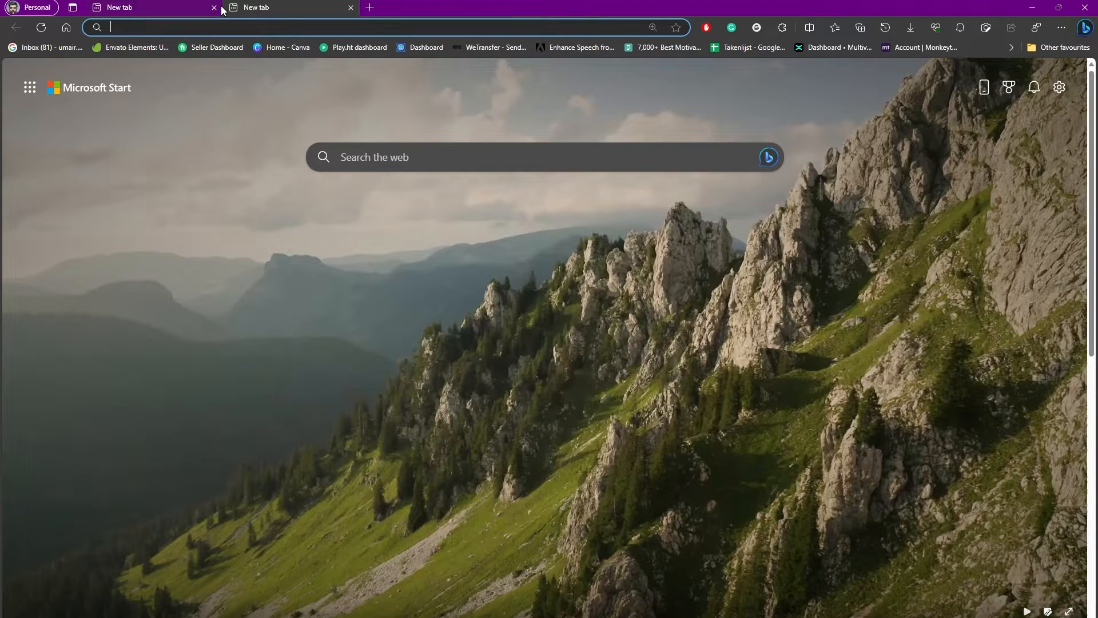
pyautogui.click(214, 8)
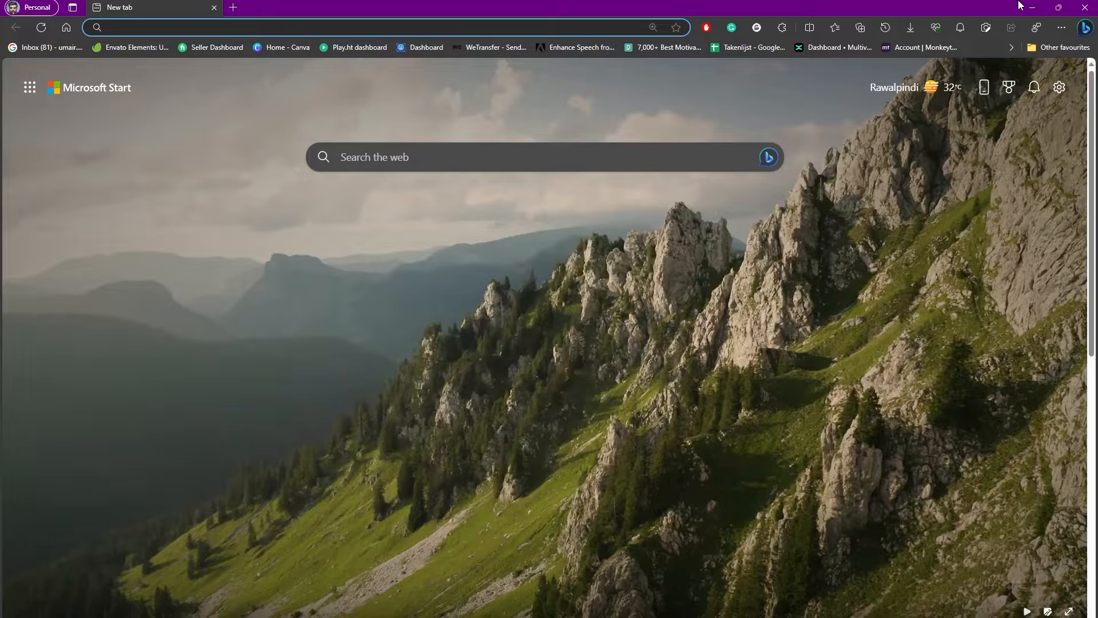
# Close Edge and search the Start menu for Command Prompt.
pyautogui.click(1085, 6)
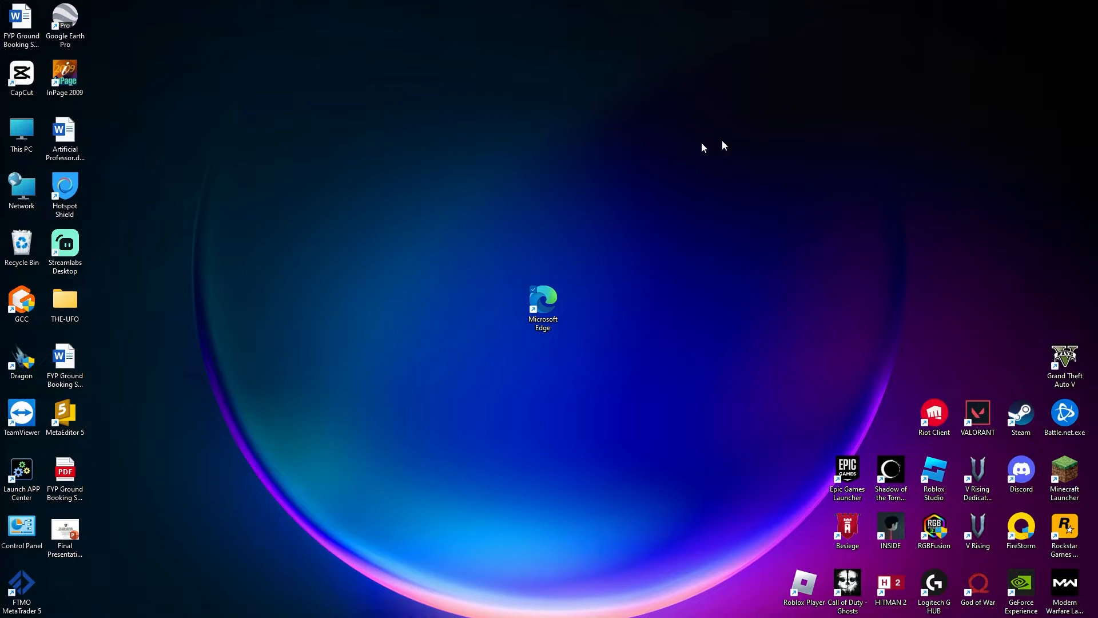
pyautogui.press('super')
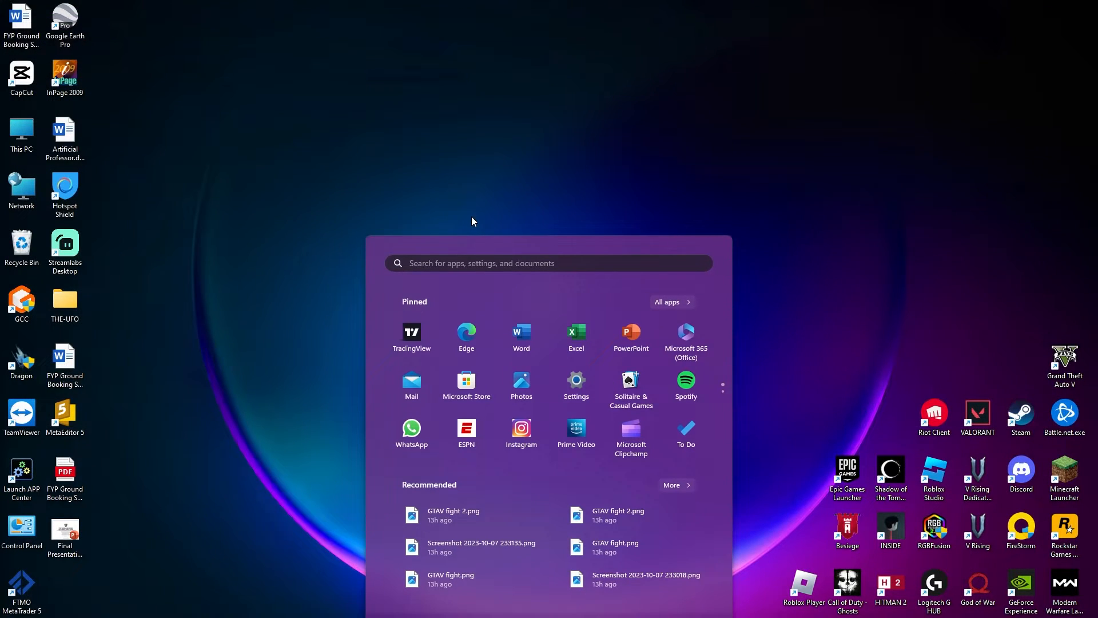
pyautogui.click(467, 262)
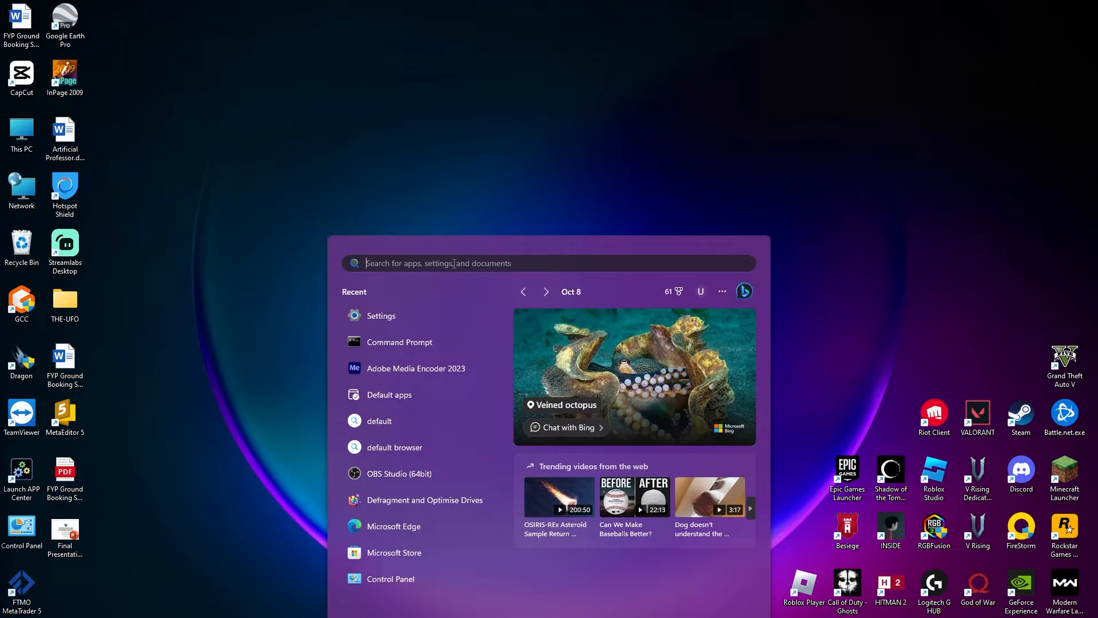
# Launch Command Prompt and move its window right and up toward screen centre.
pyautogui.click(399, 345)
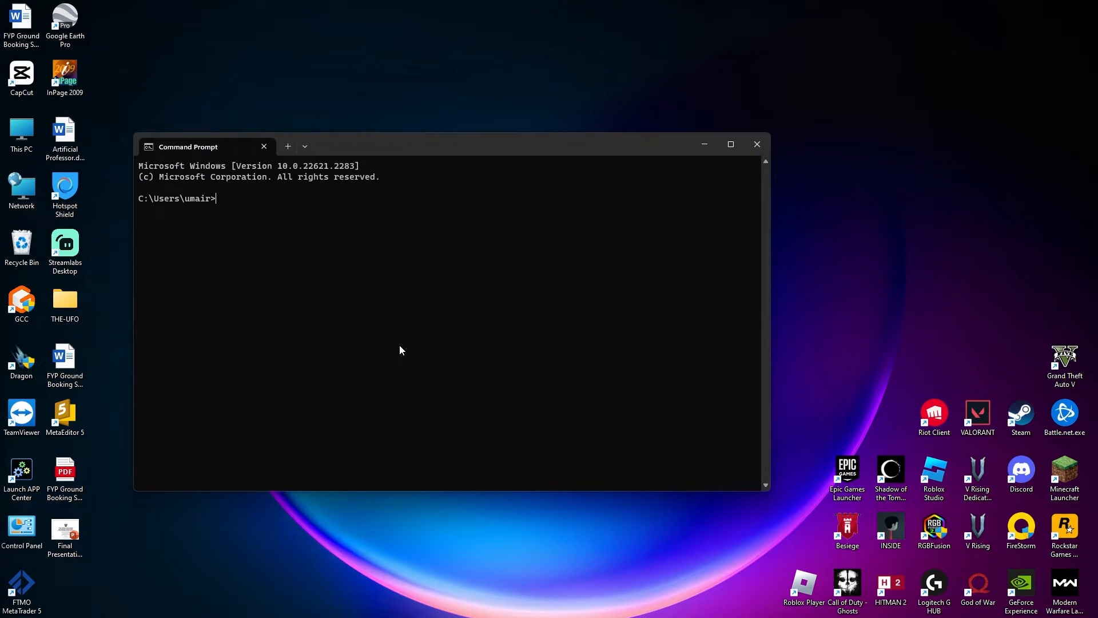
pyautogui.moveTo(457, 152); pyautogui.dragTo(568, 127)
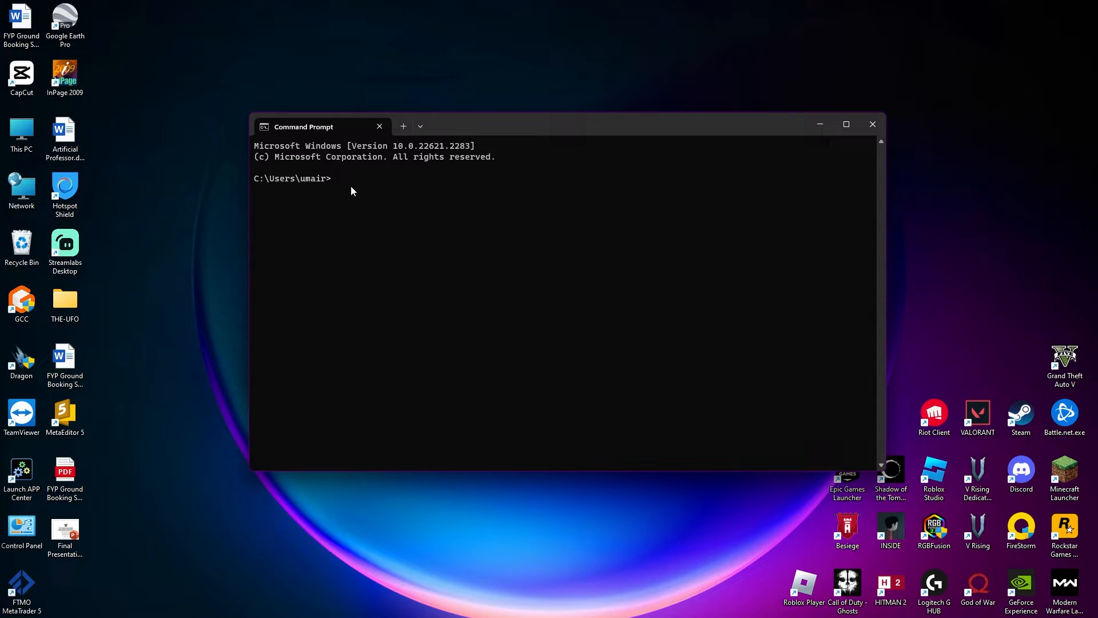
pyautogui.write('ipconfi')
pyautogui.write('g/')
pyautogui.write('displ')
pyautogui.write('aydns')
# Run ipconfig/displaydns to list the cached DNS records.
pyautogui.press('Return')
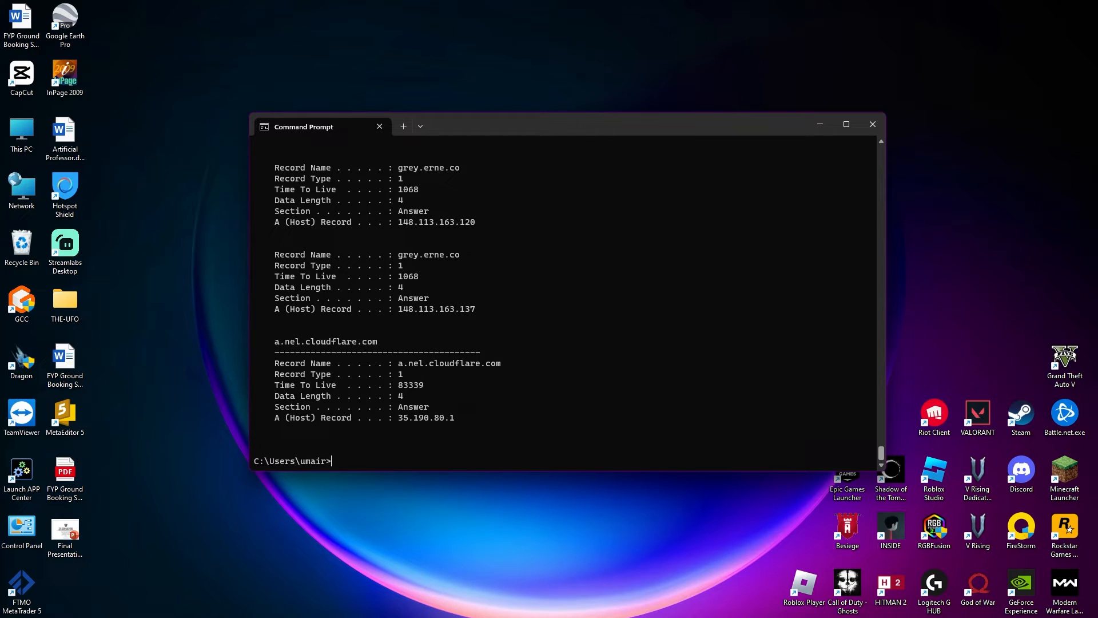
pyautogui.scroll(3, 450, 384)
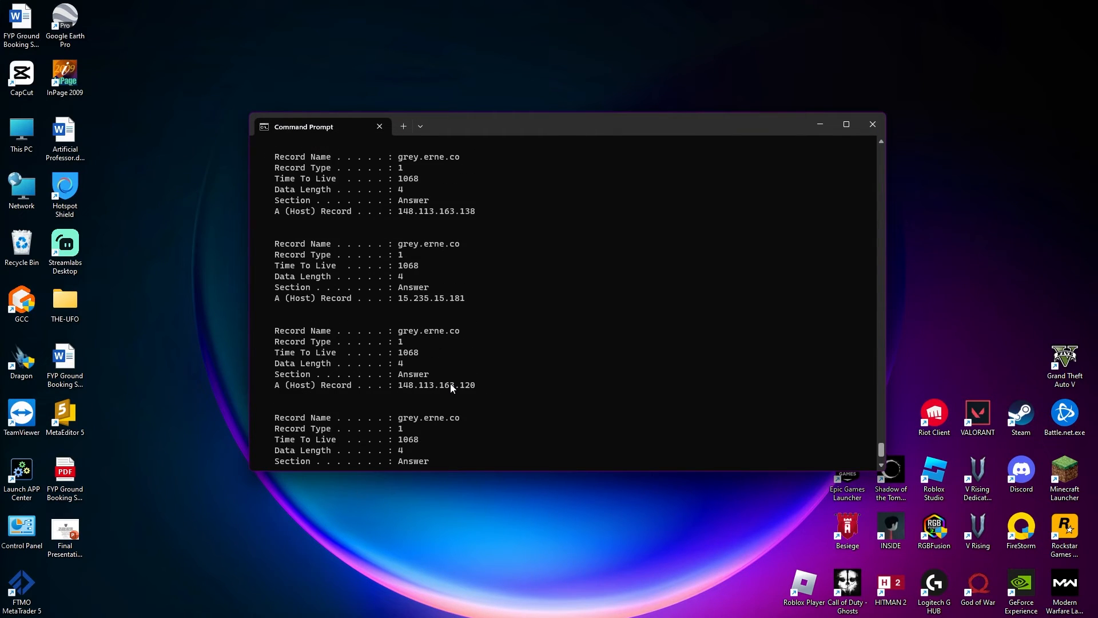
pyautogui.scroll(3, 451, 384)
pyautogui.scroll(3, 444, 387)
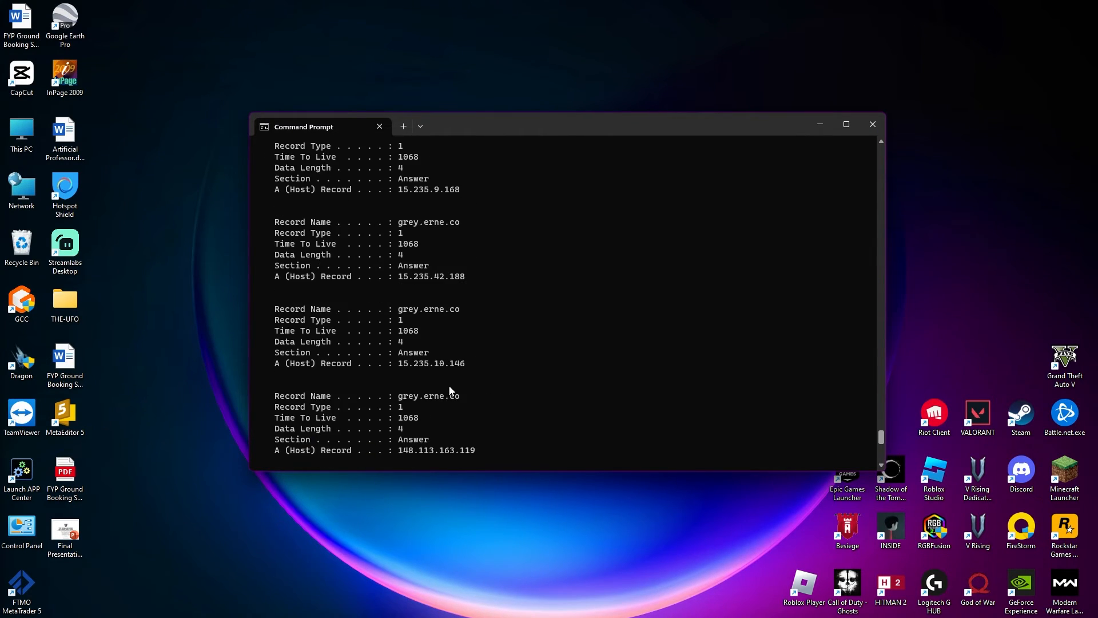
pyautogui.scroll(-3, 449, 391)
pyautogui.scroll(-3, 450, 390)
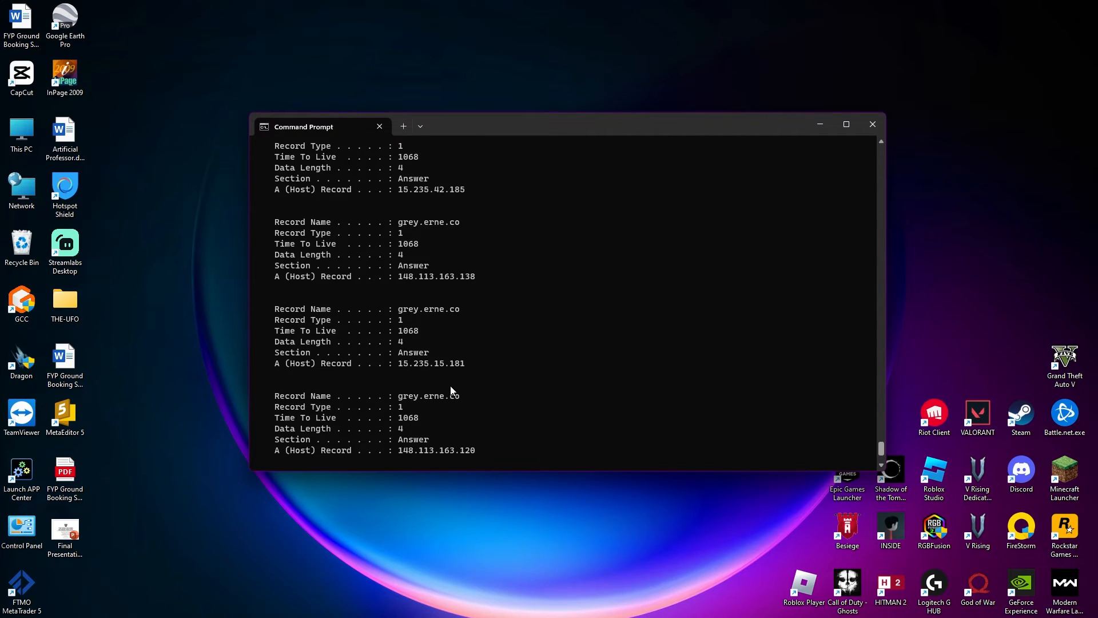
pyautogui.scroll(3, 451, 391)
pyautogui.scroll(3, 450, 390)
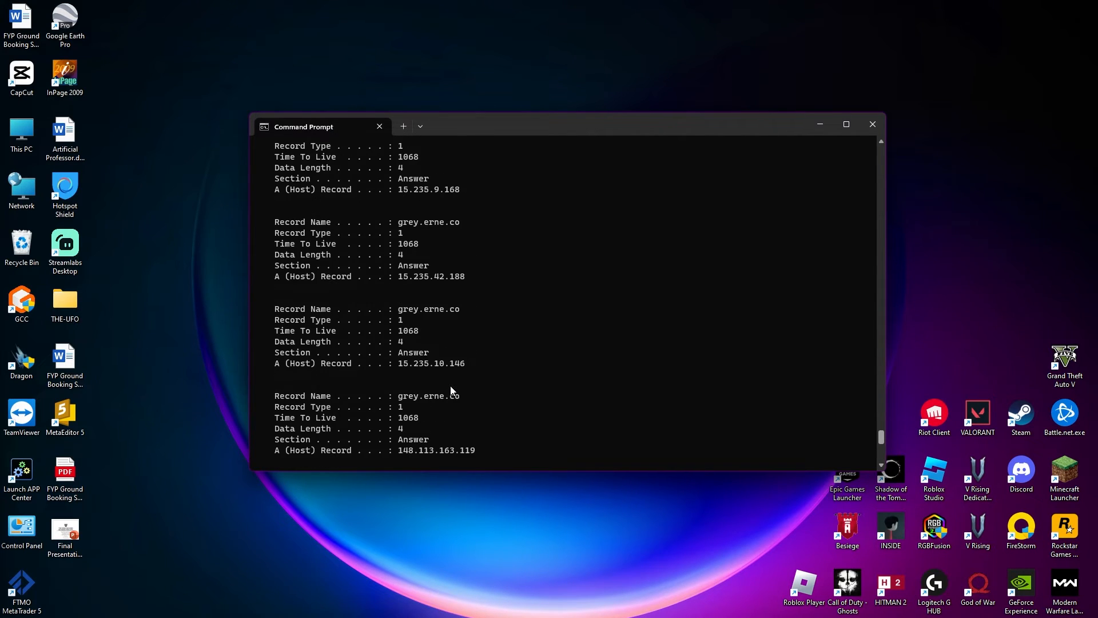
pyautogui.scroll(-2, 451, 390)
pyautogui.scroll(3, 451, 390)
pyautogui.scroll(3, 451, 390)
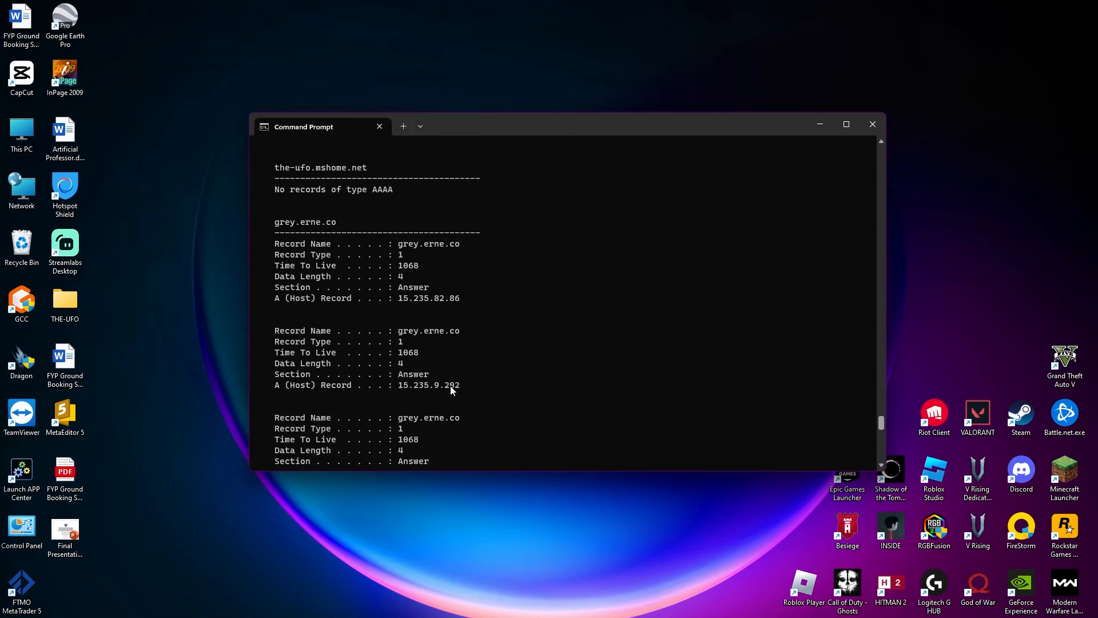
pyautogui.scroll(3, 450, 385)
pyautogui.scroll(3, 451, 385)
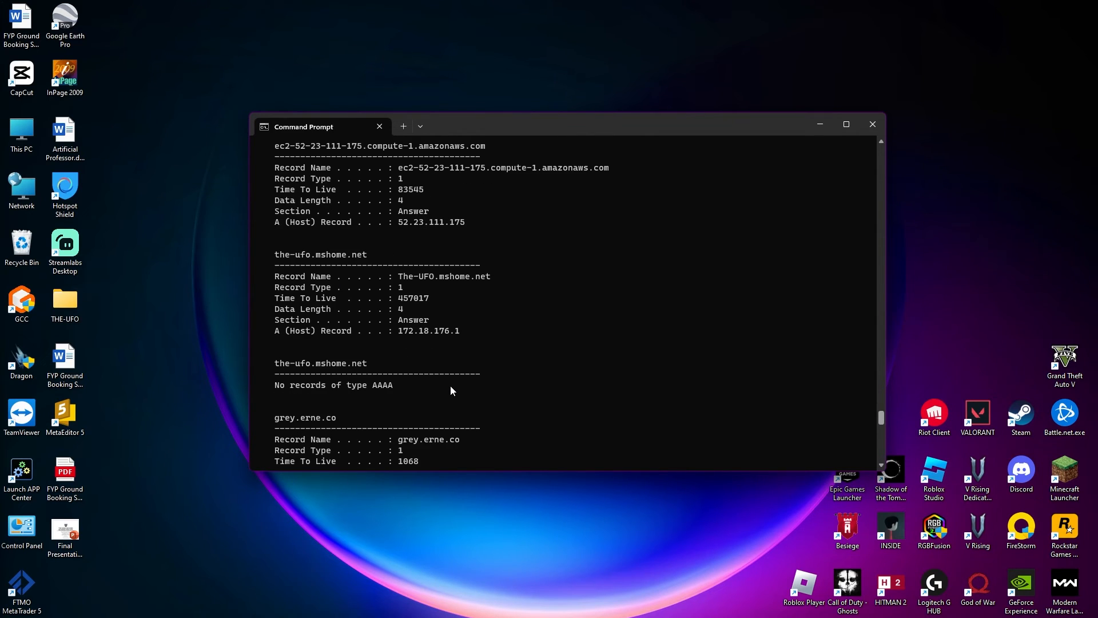
pyautogui.scroll(1, 451, 390)
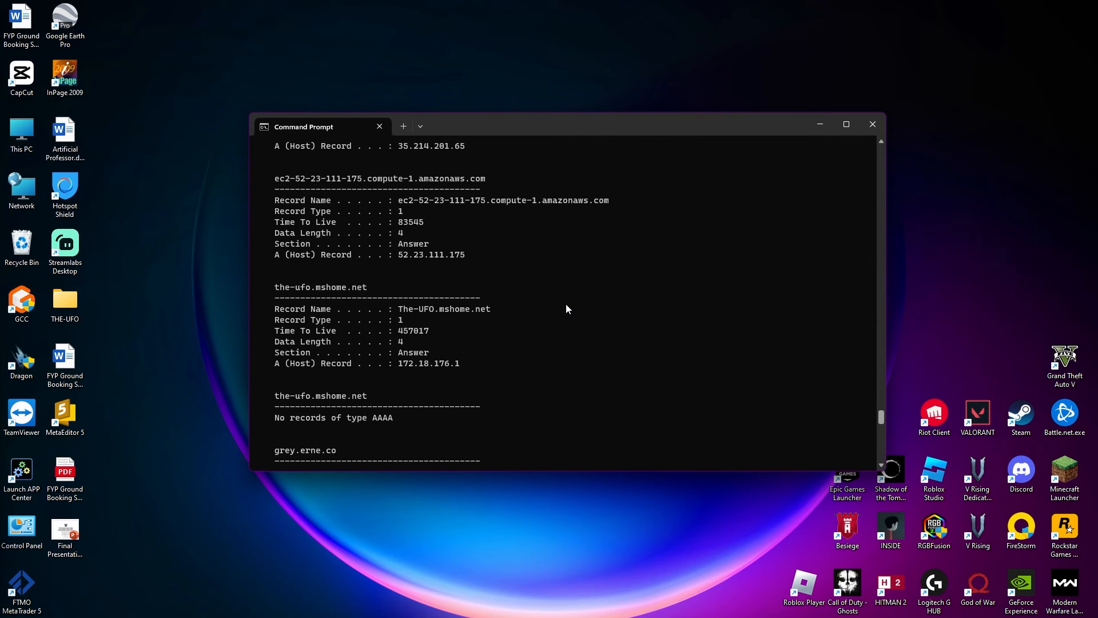
pyautogui.scroll(4, 668, 322)
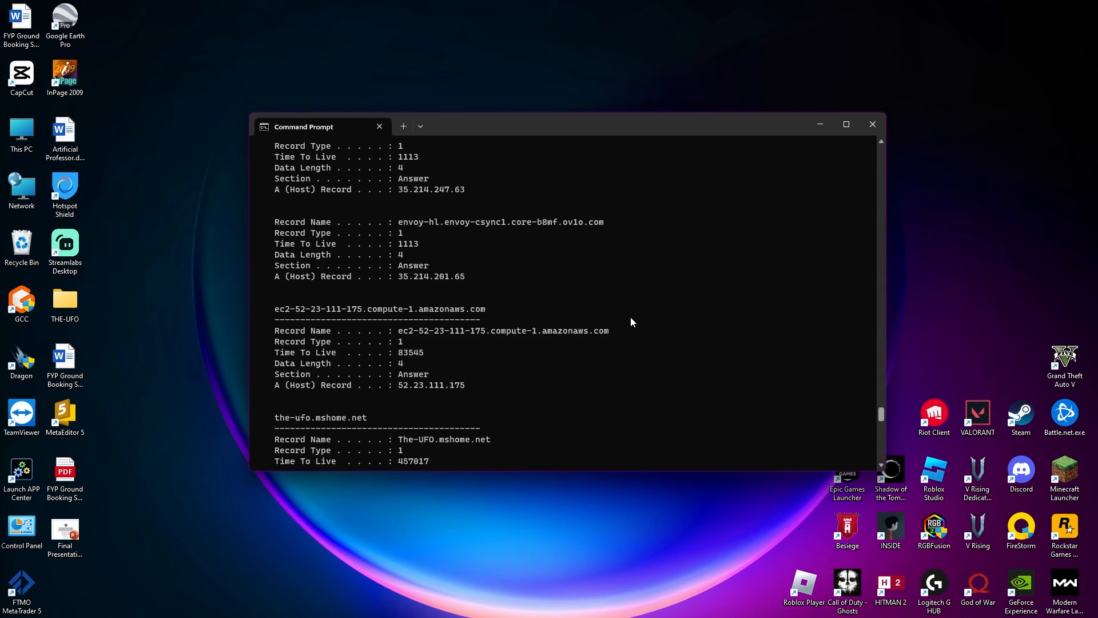
pyautogui.scroll(4, 631, 318)
pyautogui.scroll(4, 630, 317)
pyautogui.scroll(2, 631, 317)
pyautogui.scroll(3, 631, 317)
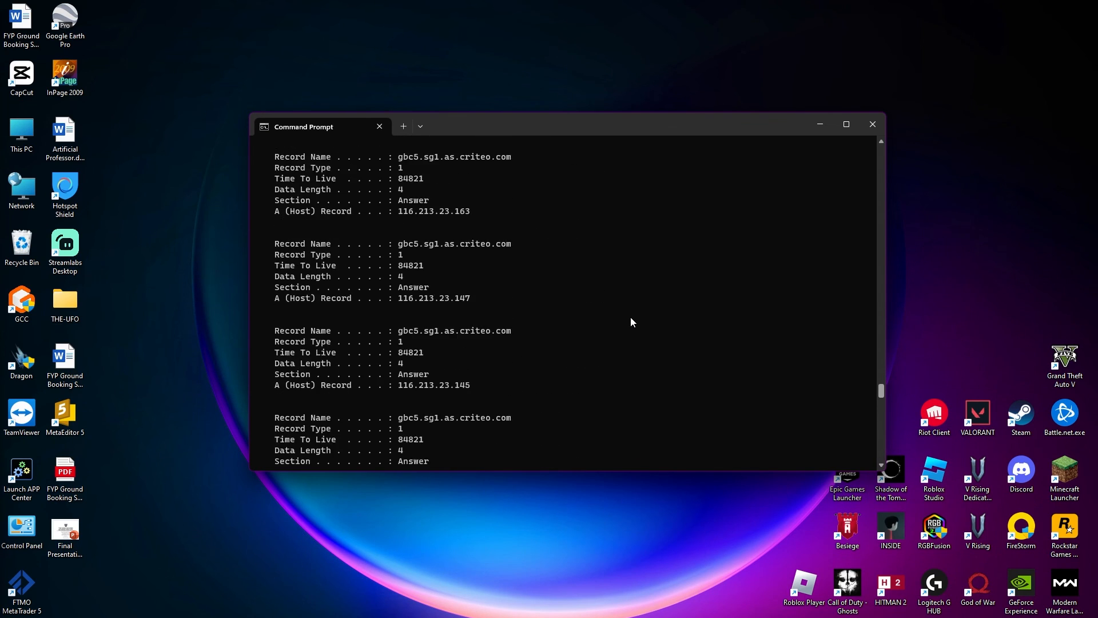